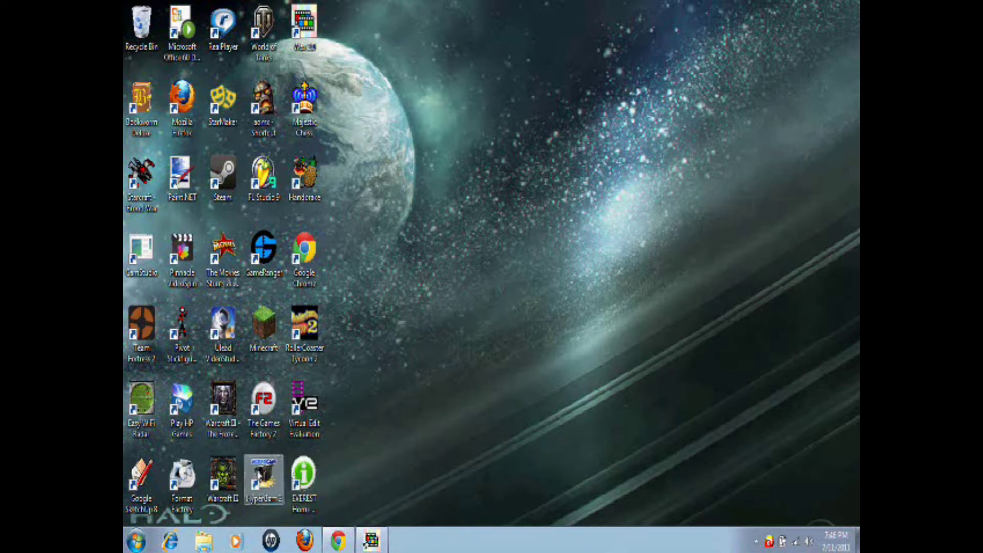
# Open and cancel Format Factory's All to AVI job, quit it, and return to Wax's add-media dialog.
pyautogui.doubleClick(183, 491)
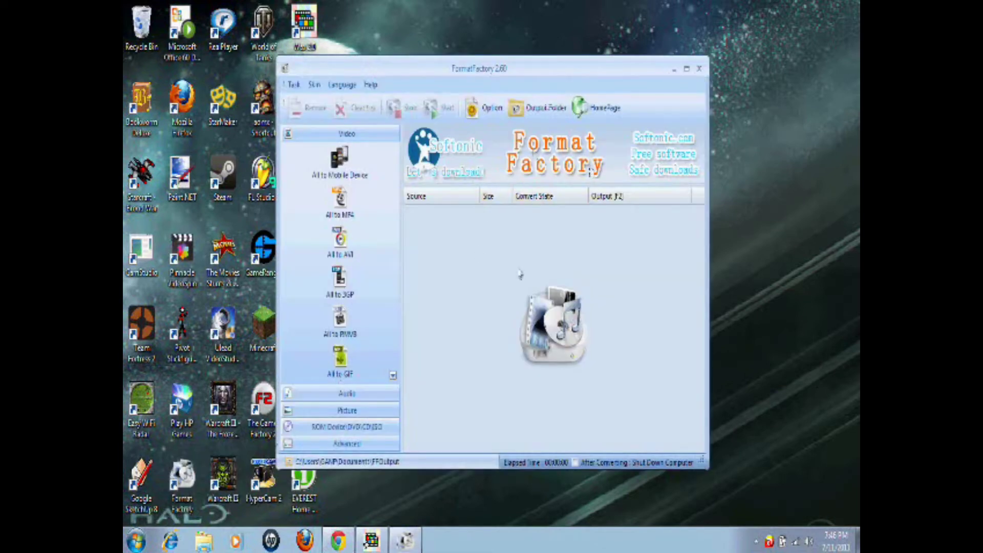
pyautogui.click(335, 236)
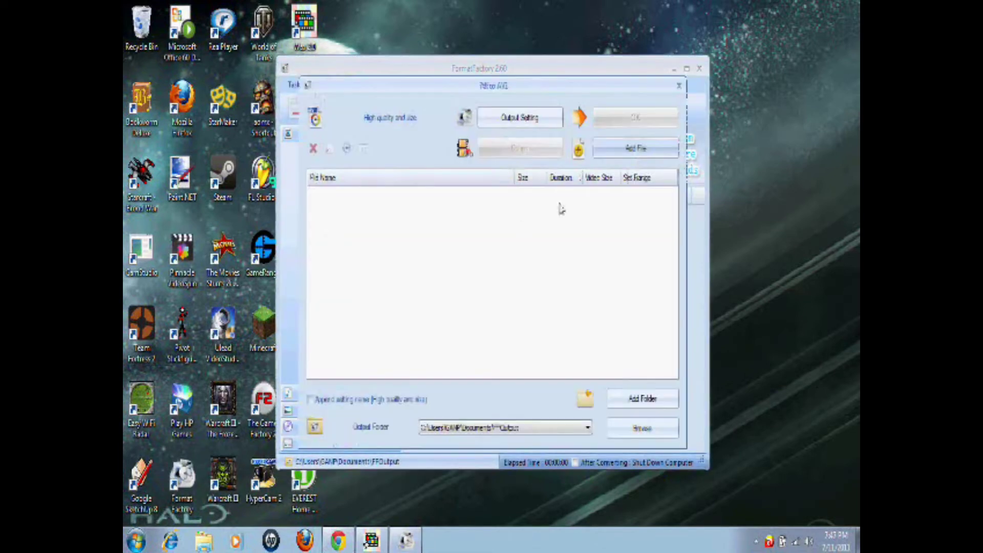
pyautogui.click(620, 149)
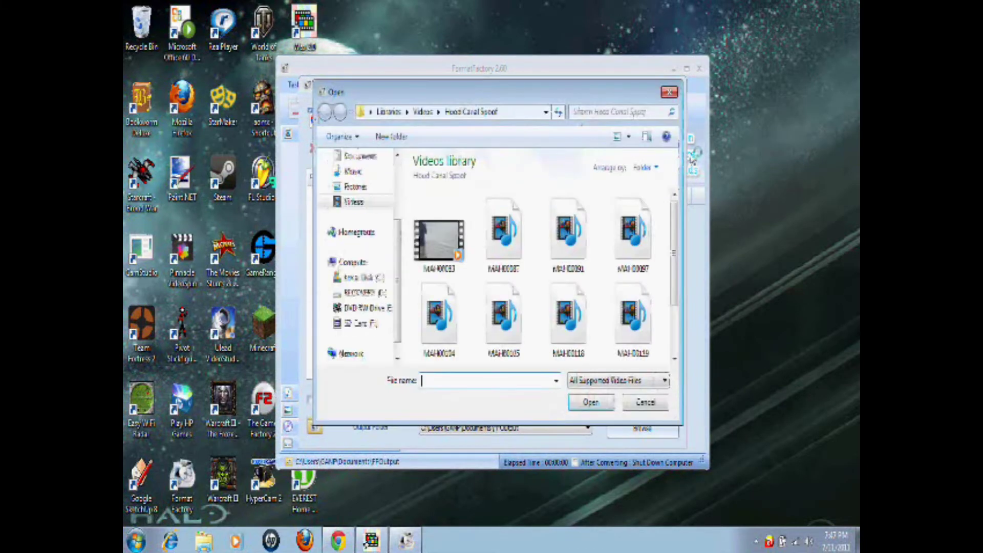
pyautogui.click(672, 93)
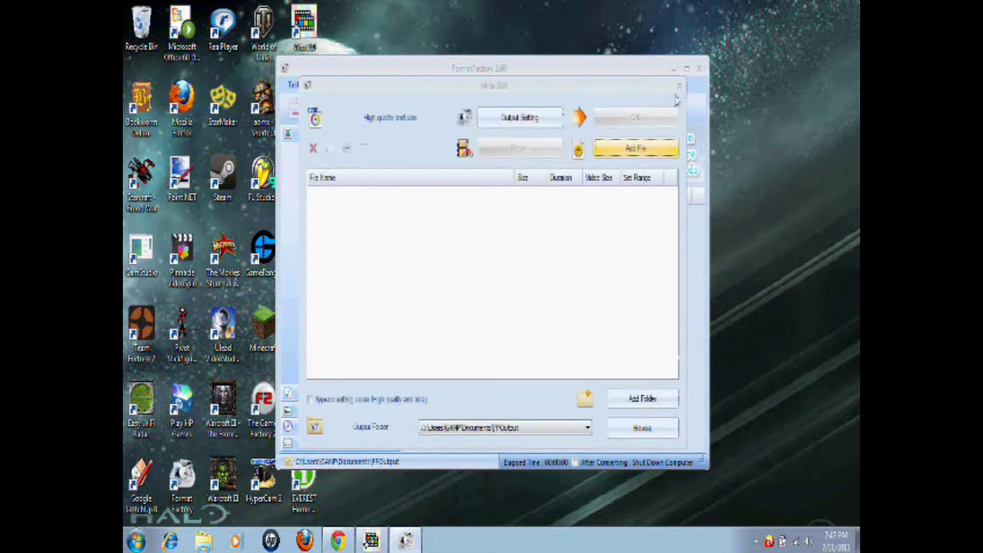
pyautogui.click(680, 86)
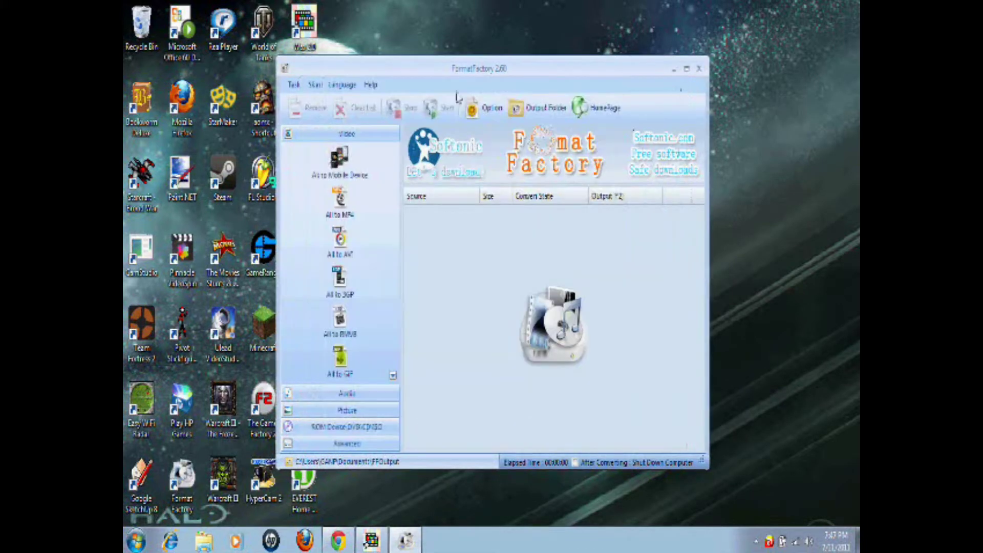
pyautogui.click(699, 68)
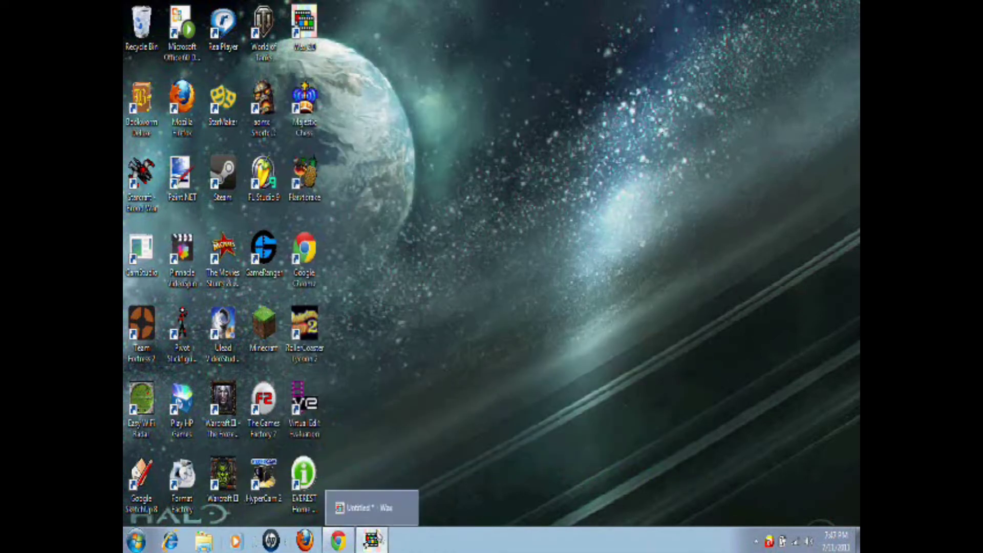
pyautogui.click(372, 540)
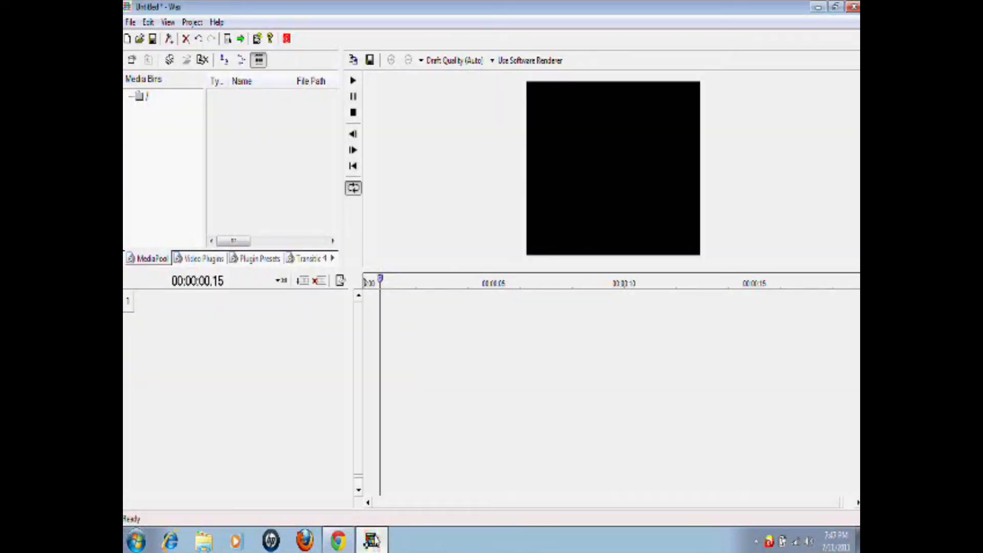
pyautogui.click(170, 60)
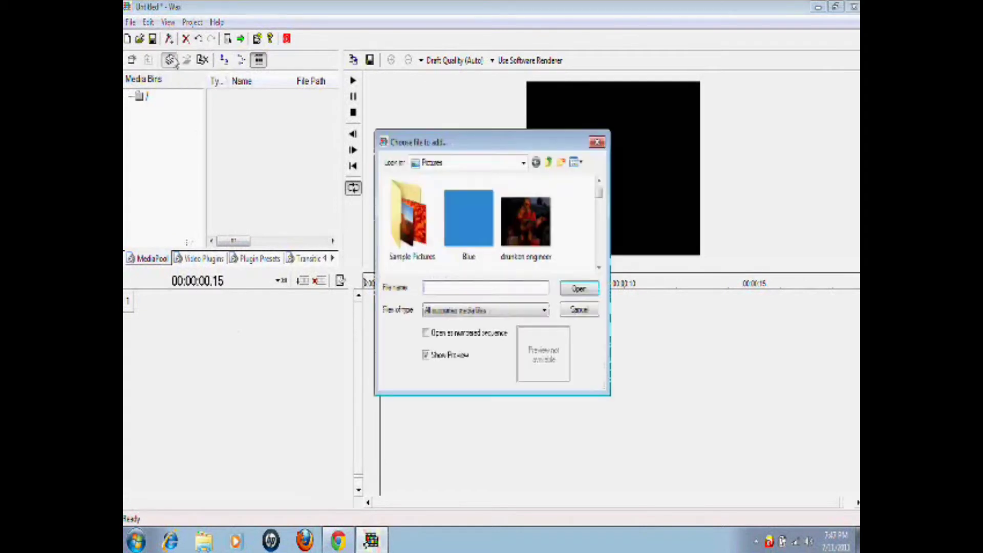
# Import MAH00057 and MAH00121 from the Libraries > Videos folder into the Wax media pool.
pyautogui.click(551, 163)
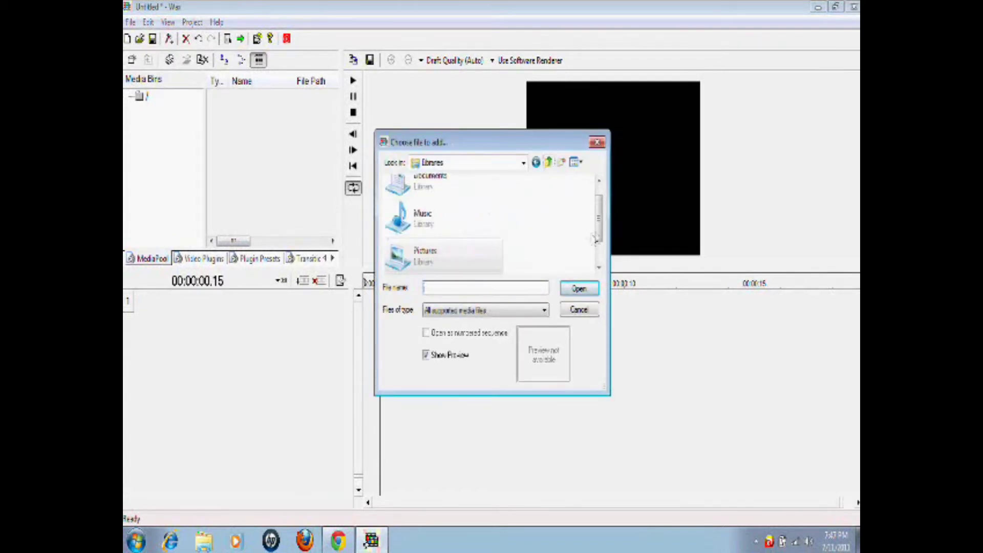
pyautogui.scroll(-2, 597, 237)
pyautogui.doubleClick(427, 259)
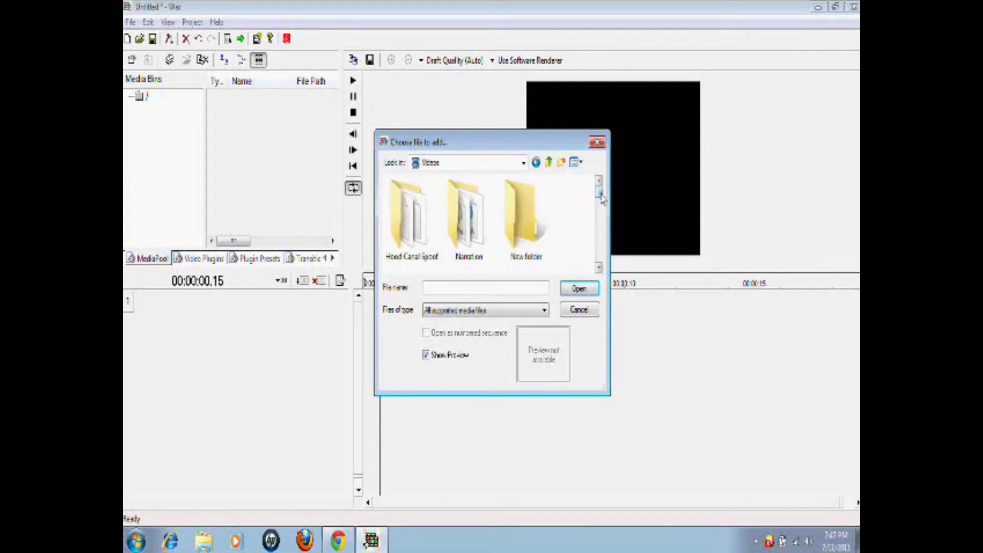
pyautogui.scroll(-2, 602, 197)
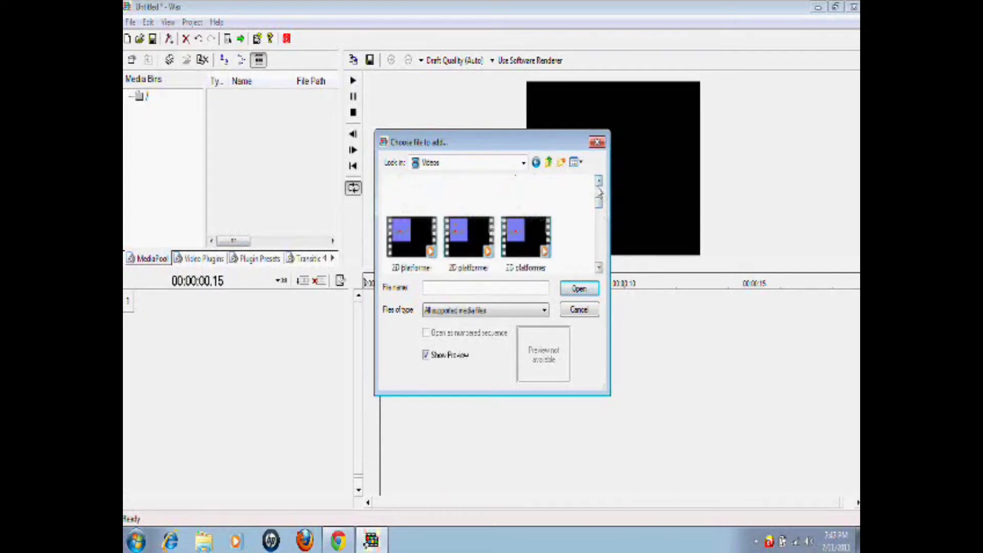
pyautogui.scroll(-3, 597, 216)
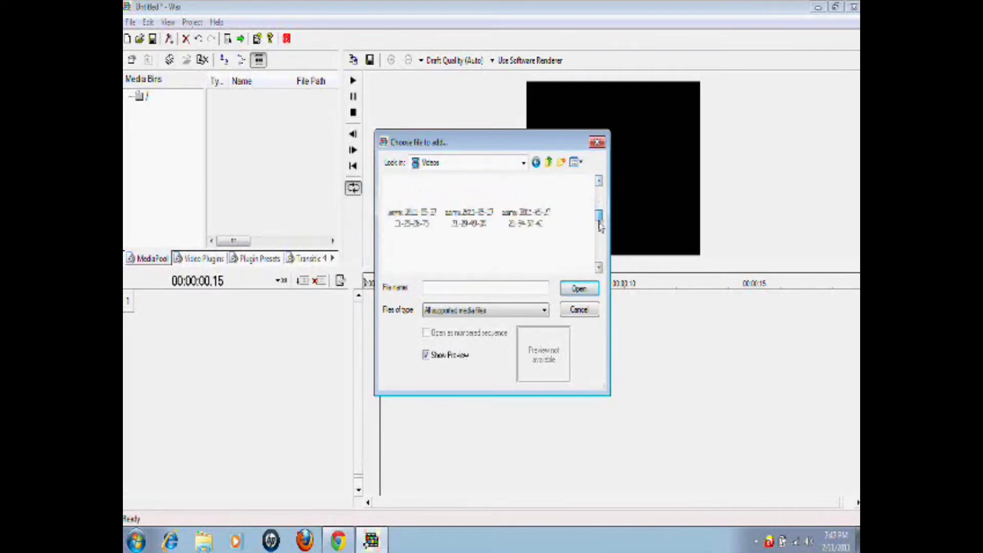
pyautogui.scroll(-4, 599, 270)
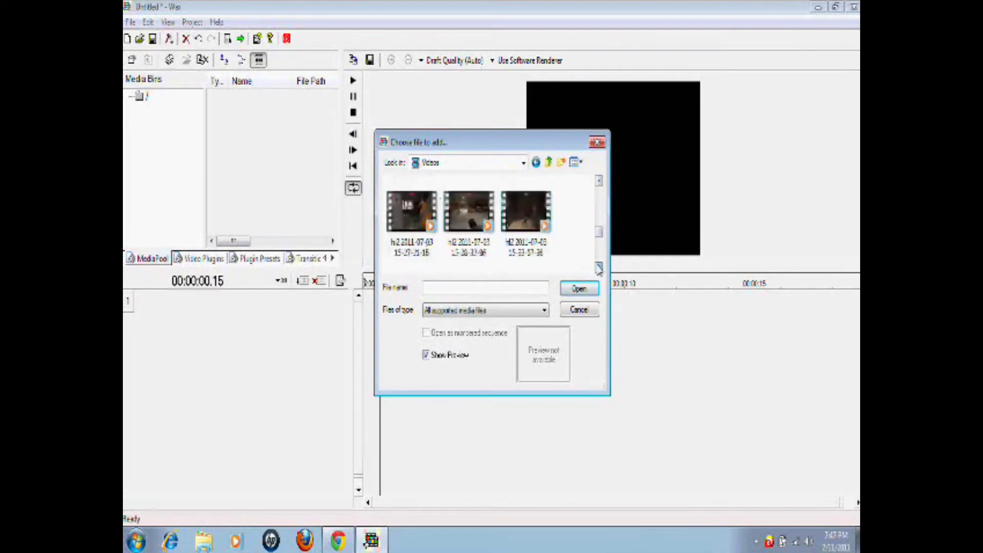
pyautogui.scroll(3, 600, 213)
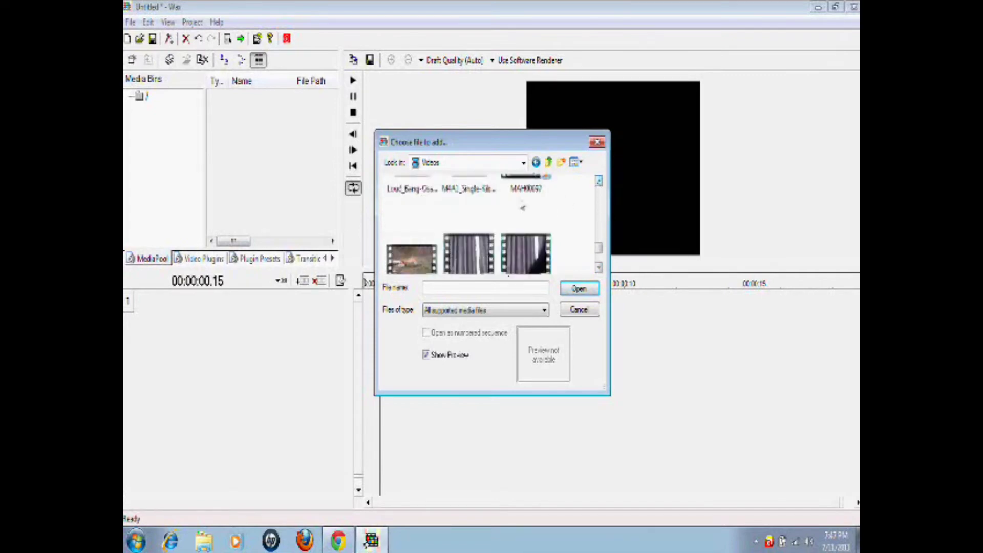
pyautogui.click(530, 196)
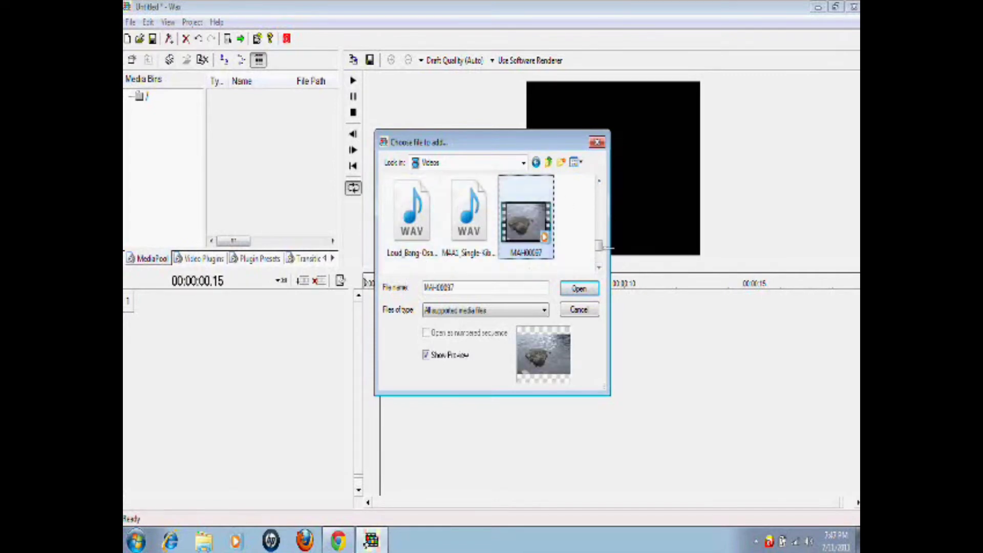
pyautogui.scroll(-1, 599, 248)
pyautogui.keyDown('ctrl'); pyautogui.click(413, 230); pyautogui.keyUp('ctrl')
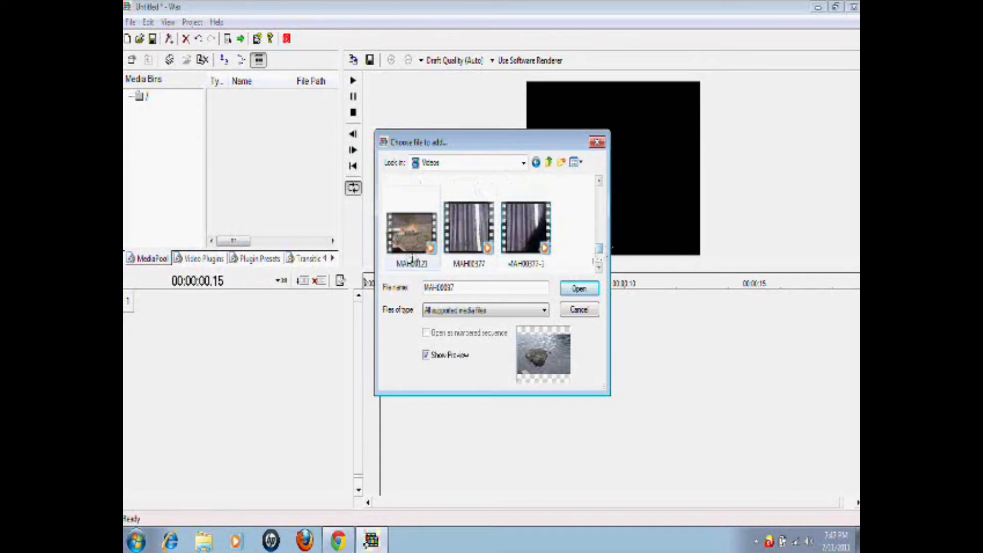
pyautogui.click(576, 289)
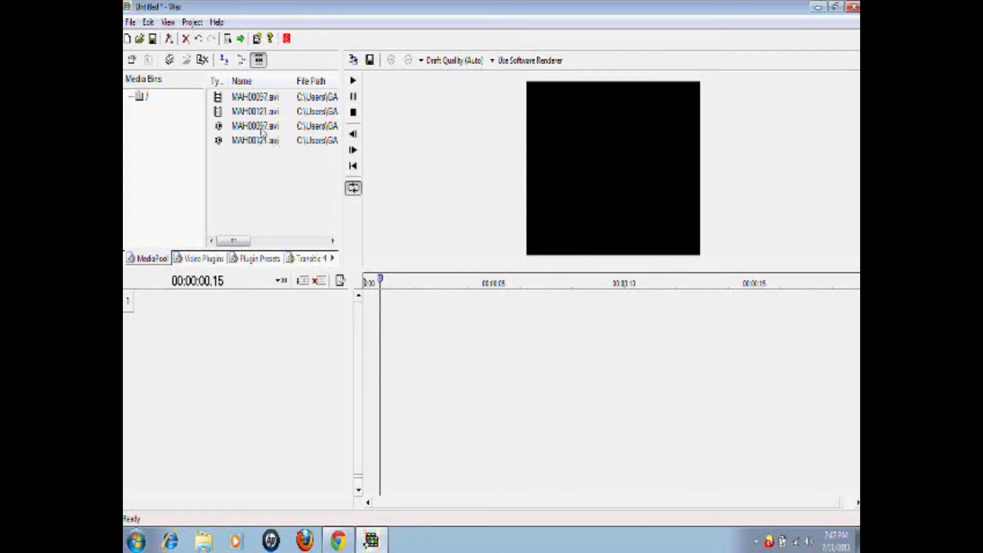
# Preview MAH00057.avi, then delete the duplicate MAH00121 and MAH00057 entries from the media pool.
pyautogui.click(262, 129)
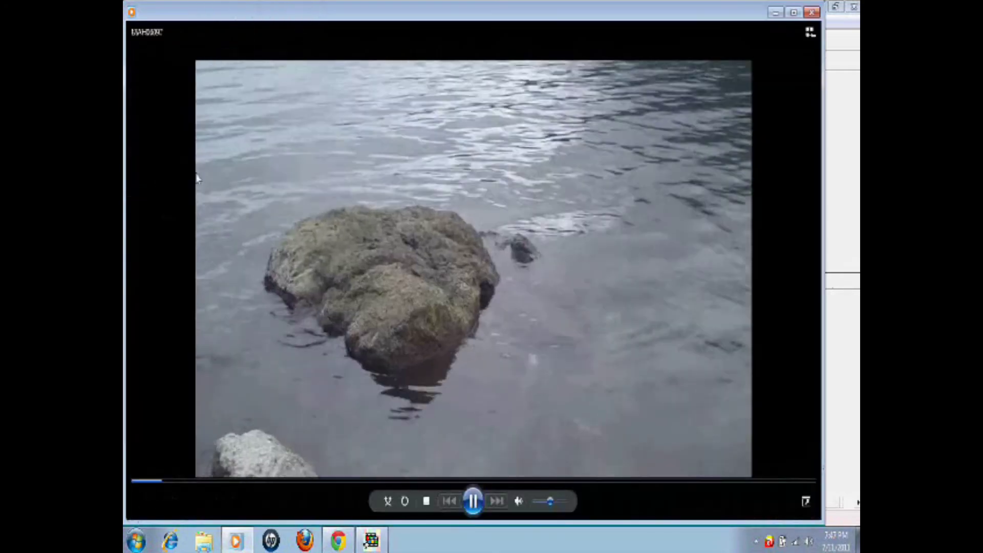
pyautogui.click(812, 12)
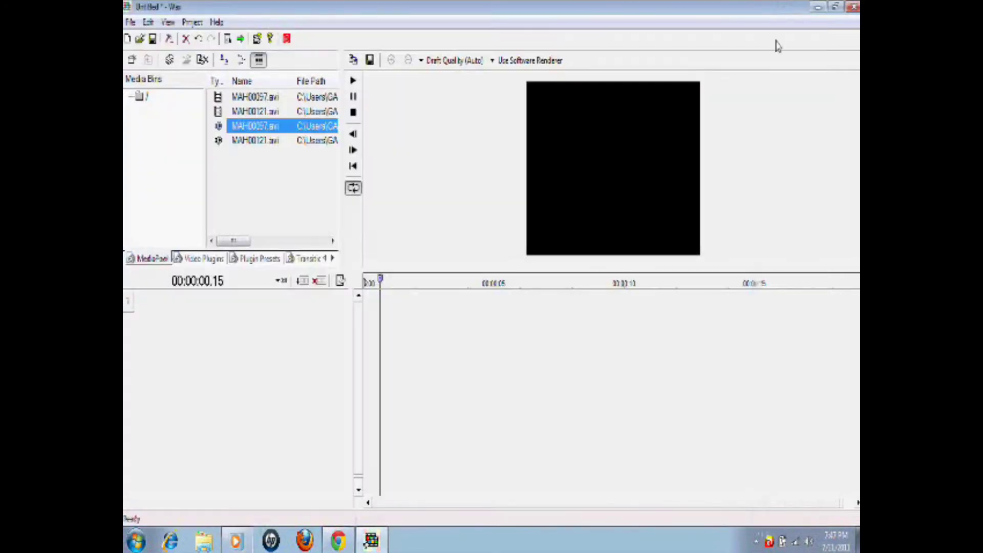
pyautogui.click(263, 141)
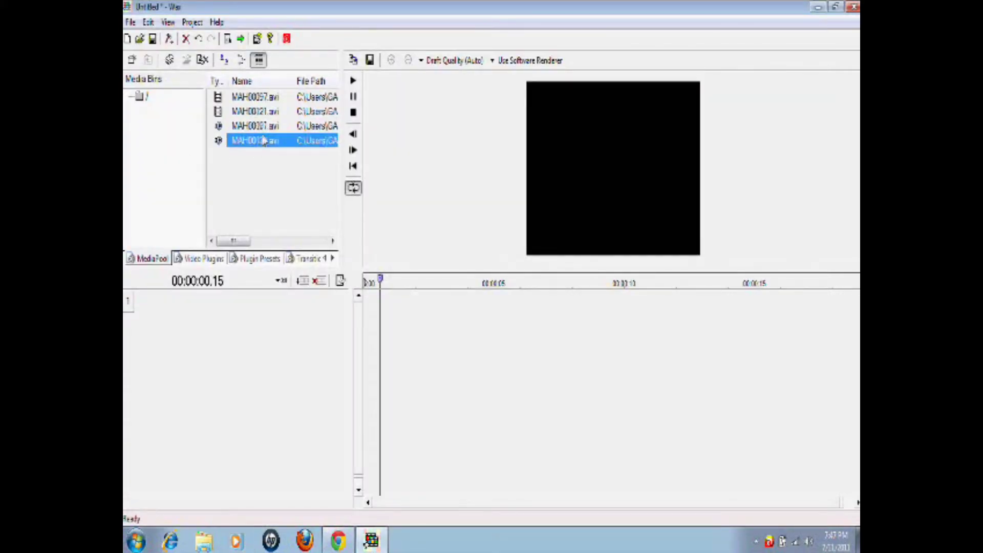
pyautogui.press('Delete')
pyautogui.click(538, 321)
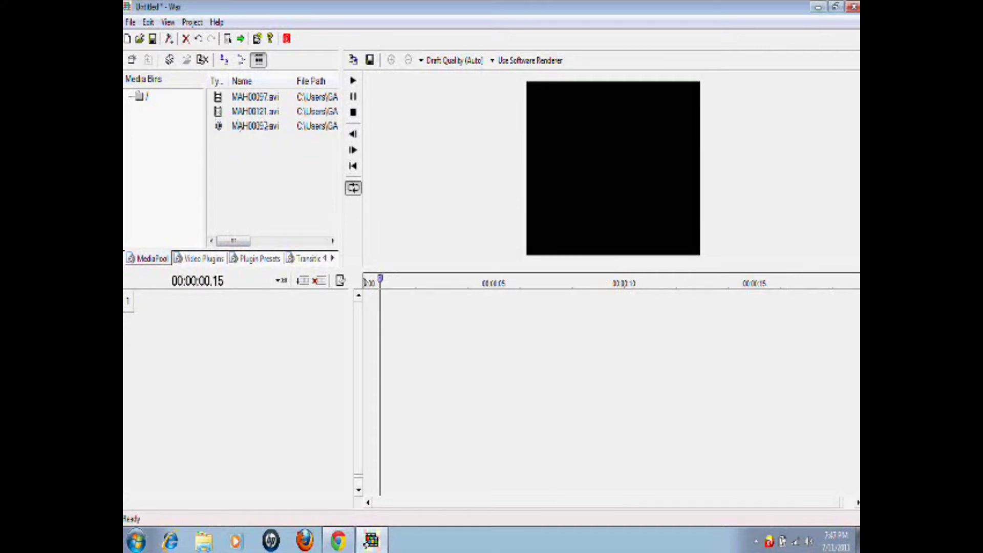
pyautogui.click(235, 127)
pyautogui.press('Delete')
pyautogui.click(517, 322)
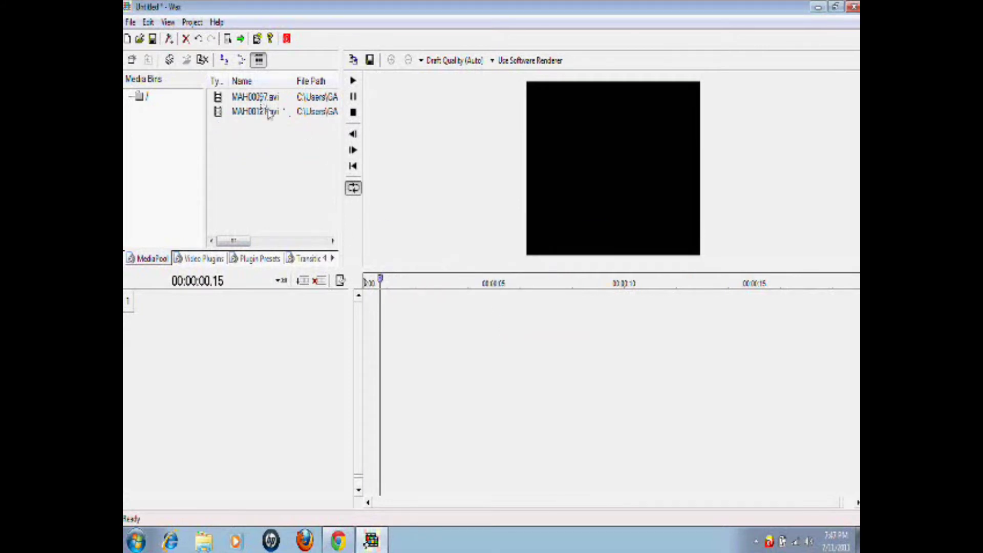
# Place MAH00121.avi on track 1, preview it briefly, and place MAH00057.avi on track 2.
pyautogui.moveTo(267, 112); pyautogui.dragTo(392, 299)
pyautogui.click(352, 80)
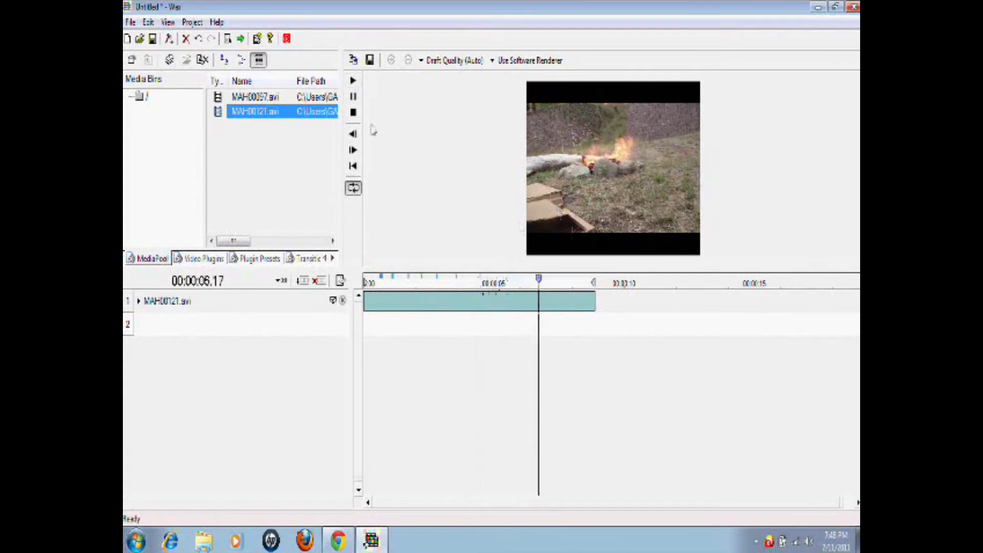
pyautogui.click(353, 96)
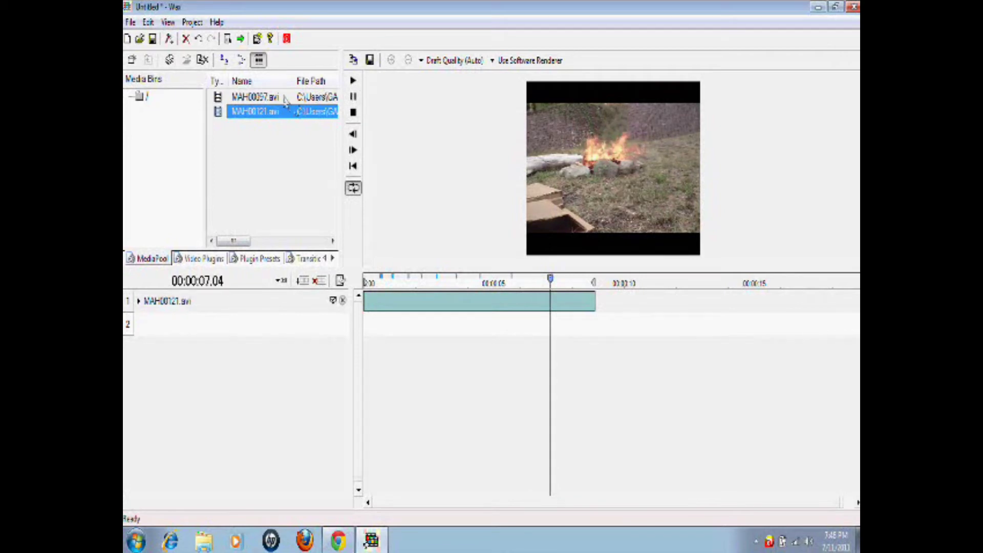
pyautogui.moveTo(283, 97); pyautogui.dragTo(399, 337)
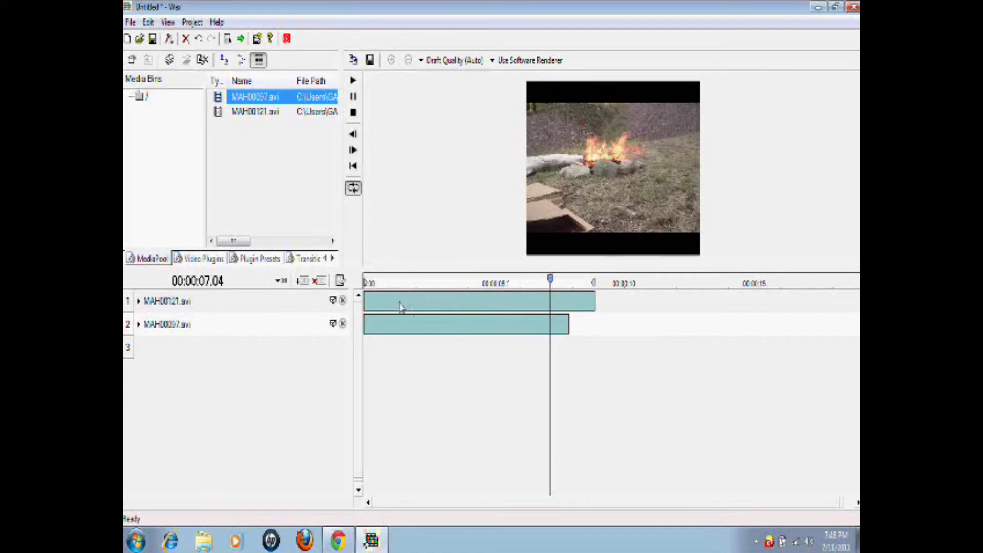
# Trim the end of the track 1 fire clip to match track 2, then select each clip.
pyautogui.moveTo(595, 300); pyautogui.dragTo(568, 313)
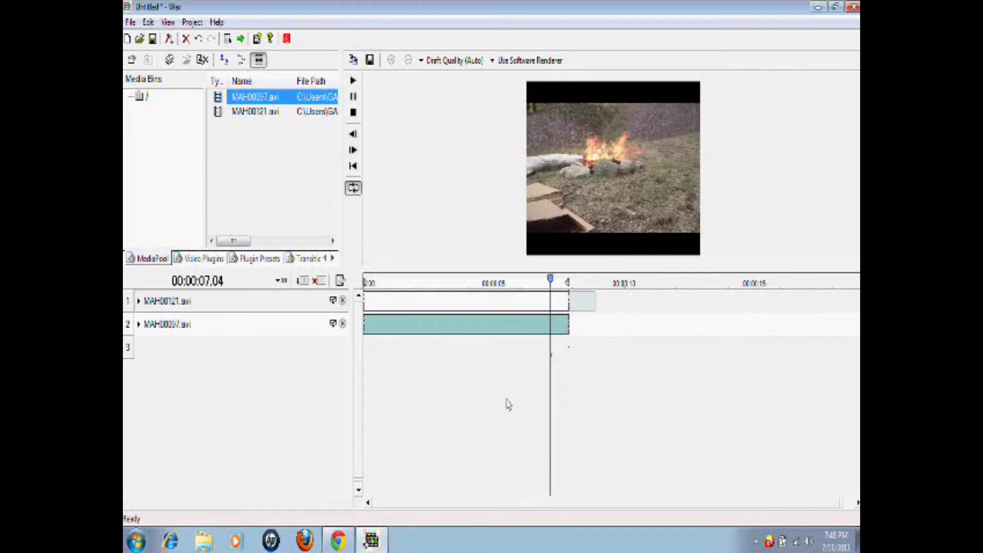
pyautogui.click(404, 302)
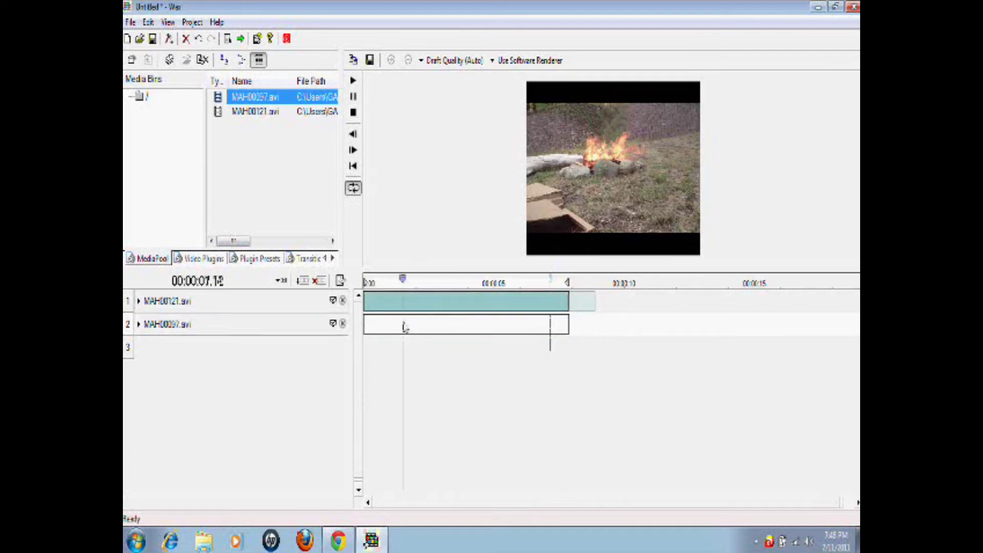
pyautogui.click(404, 324)
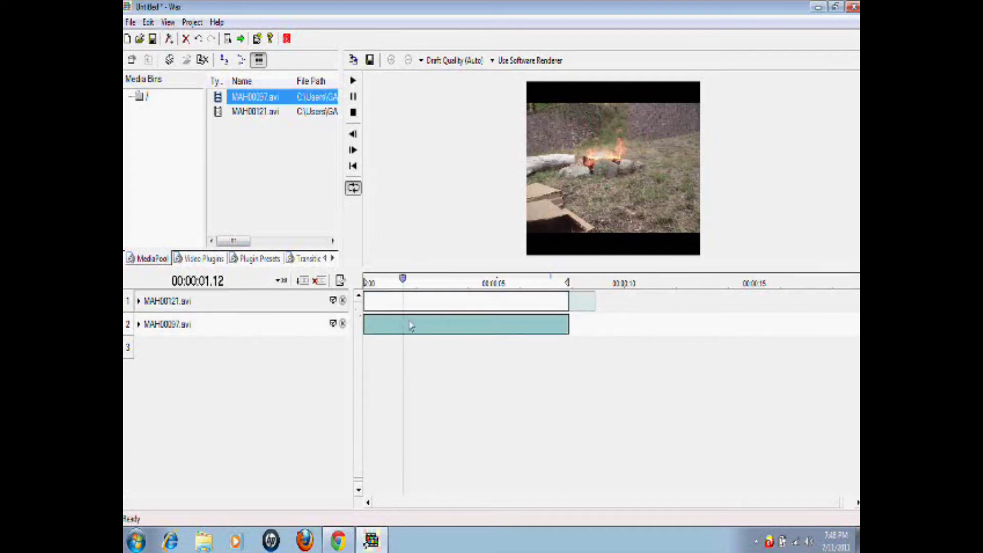
pyautogui.click(260, 262)
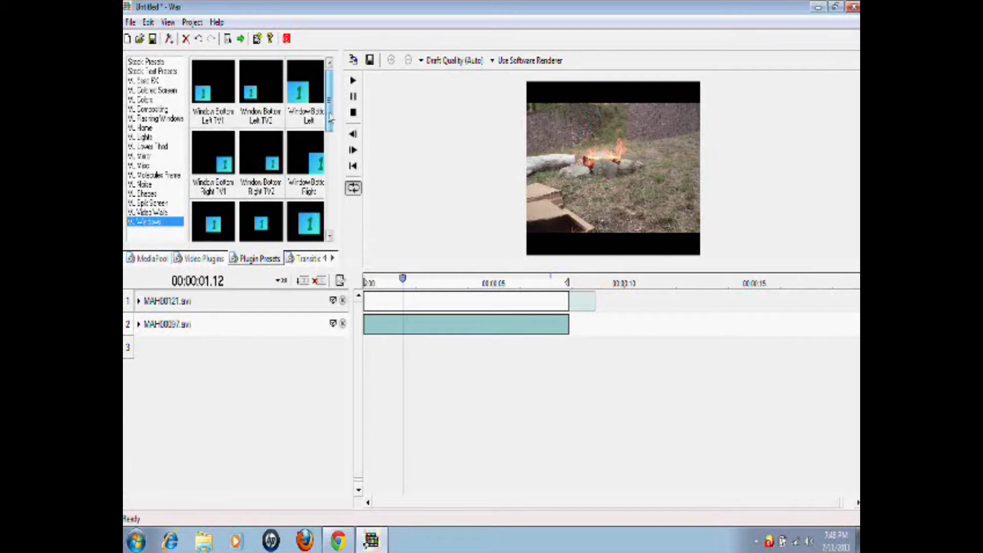
# Scroll through the Windows category of picture-in-picture preset thumbnails.
pyautogui.scroll(-3, 328, 120)
pyautogui.scroll(3, 328, 120)
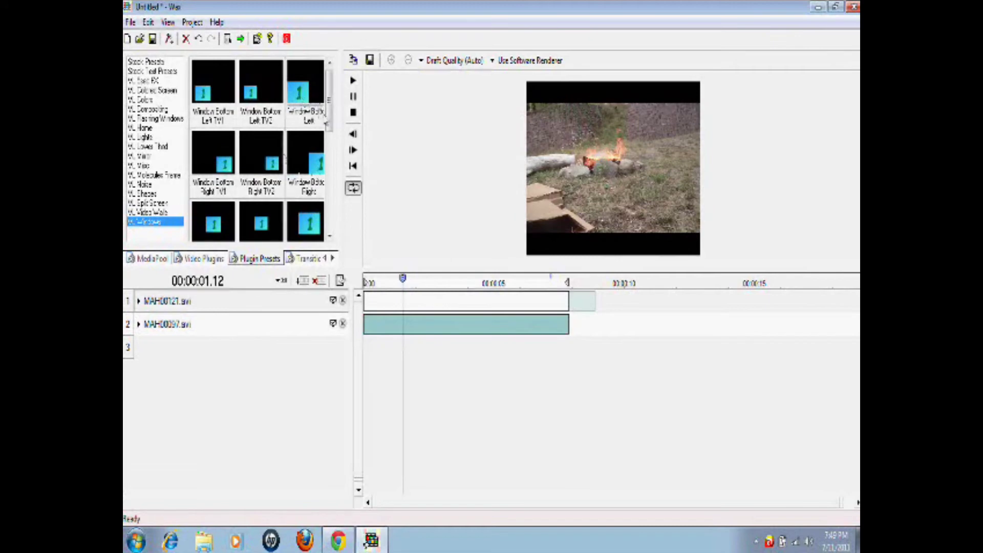
pyautogui.scroll(-2, 329, 96)
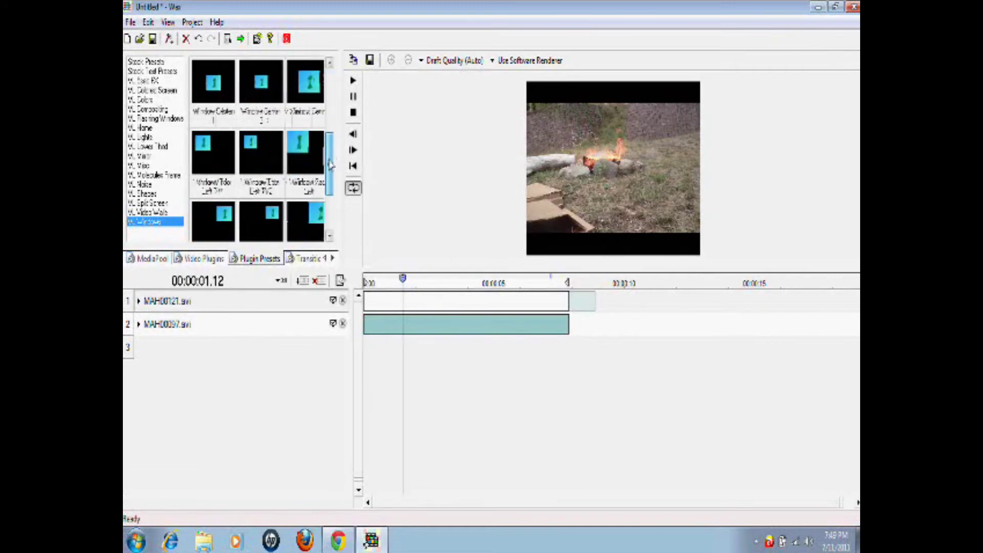
pyautogui.scroll(2, 329, 96)
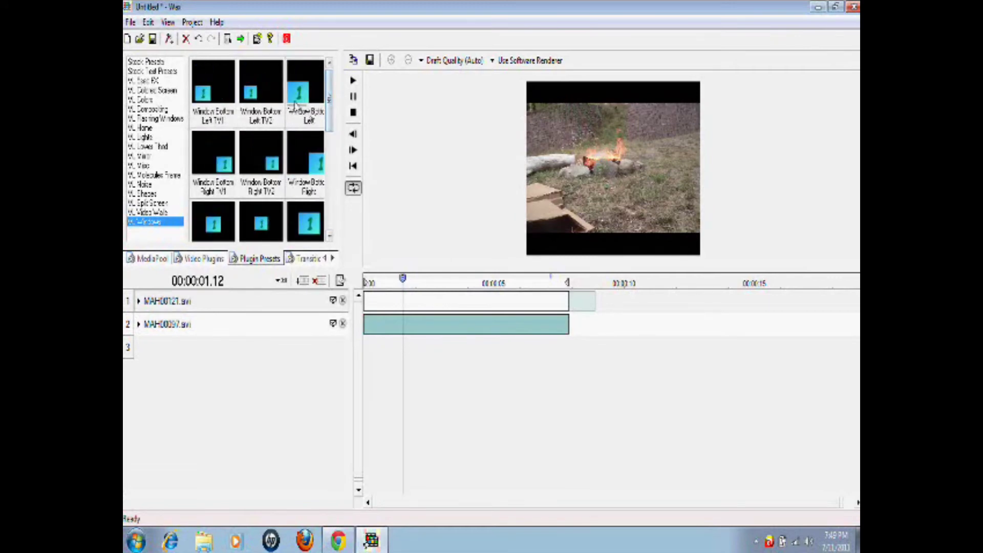
# Apply the Window Bottom Left preset to the fire clip and preview it from the start.
pyautogui.moveTo(301, 105); pyautogui.dragTo(413, 304)
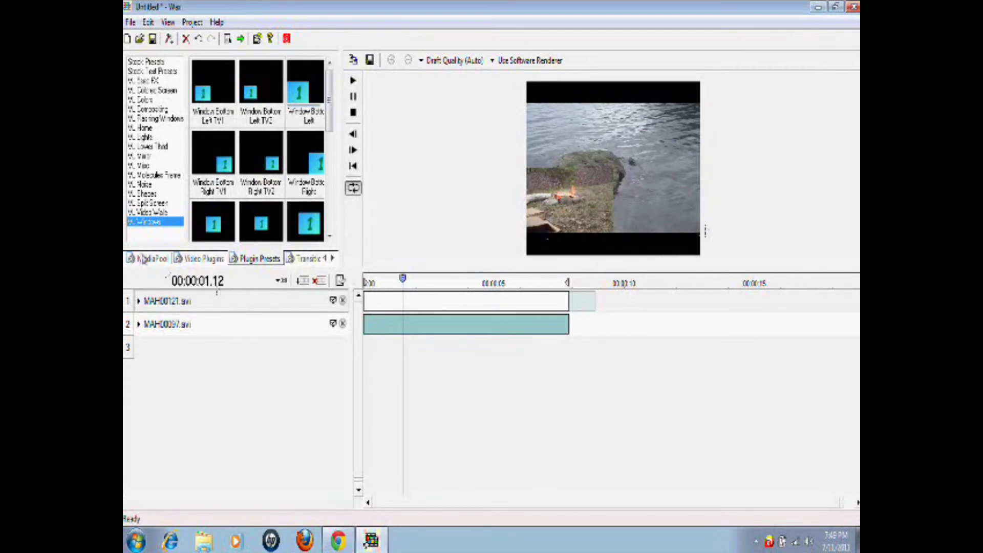
pyautogui.click(145, 259)
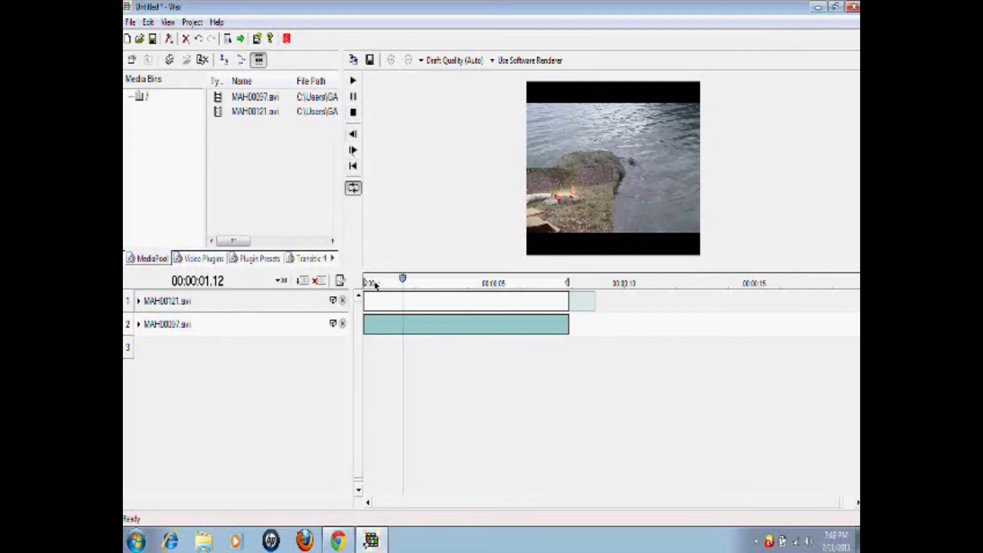
pyautogui.click(353, 113)
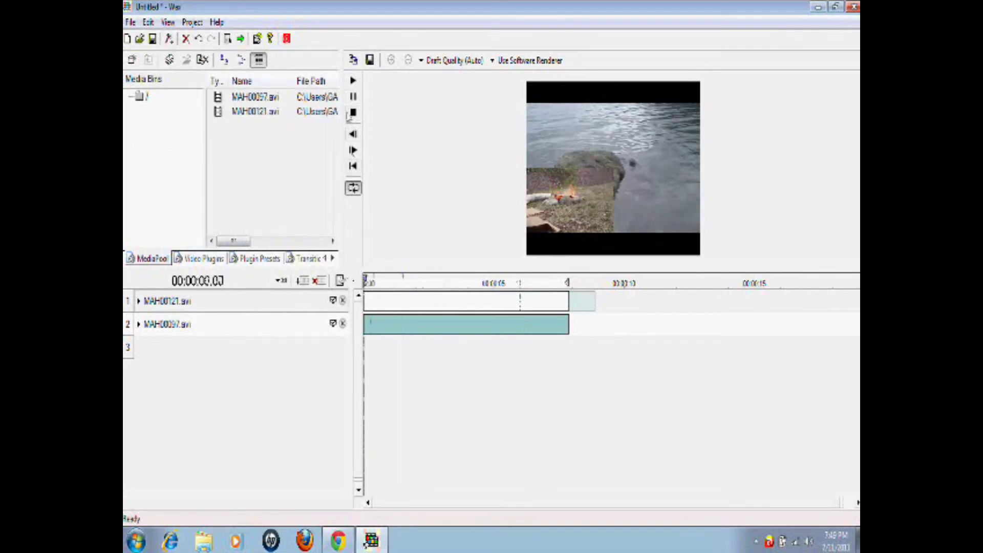
pyautogui.click(353, 81)
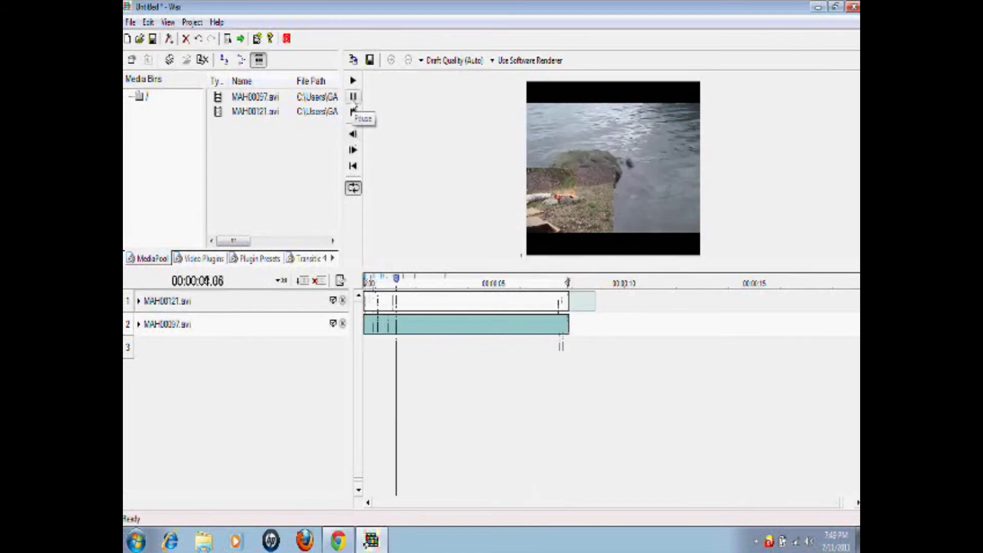
pyautogui.click(353, 99)
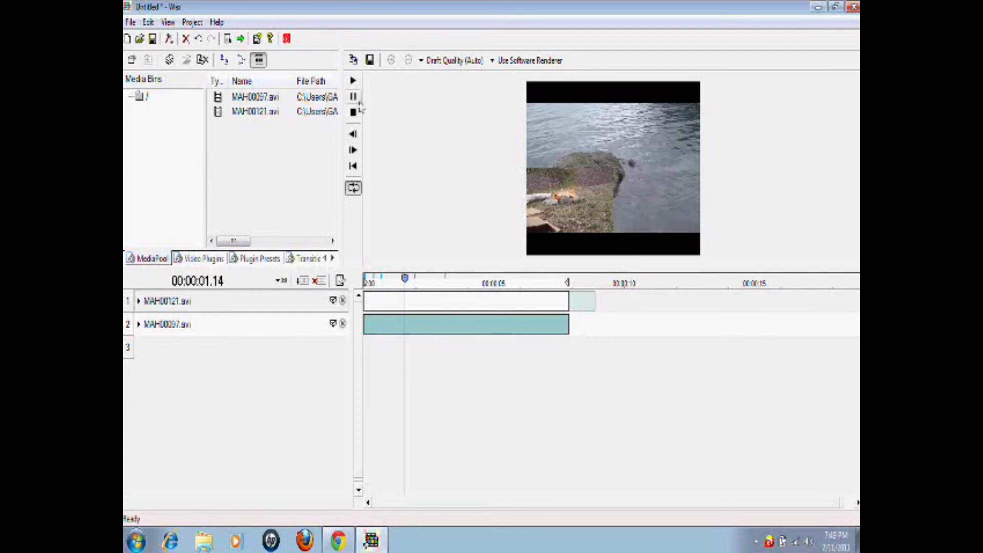
# Switch among Video Plugins, Plugin Presets and Media Pool, end on Video Plugins, and resume playback.
pyautogui.click(214, 260)
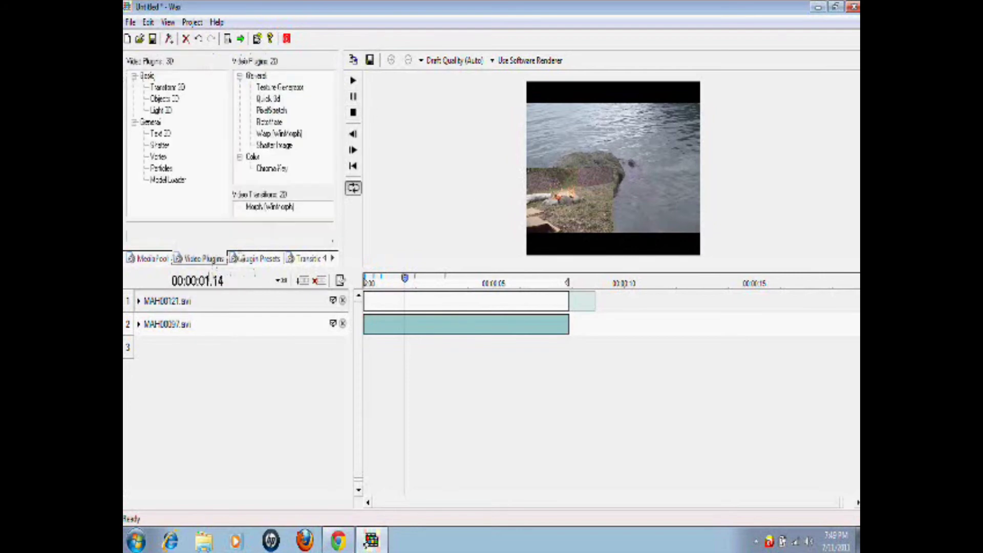
pyautogui.click(270, 261)
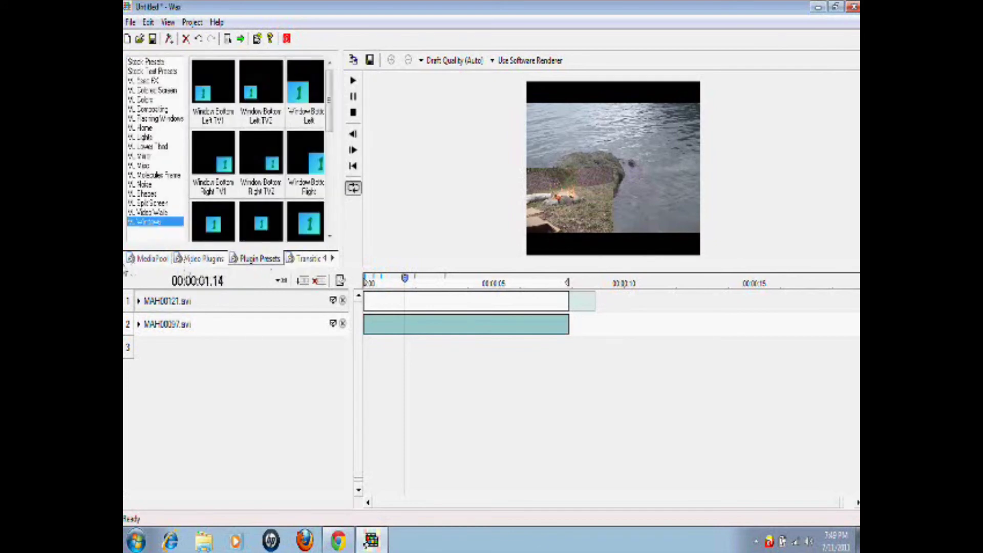
pyautogui.click(154, 260)
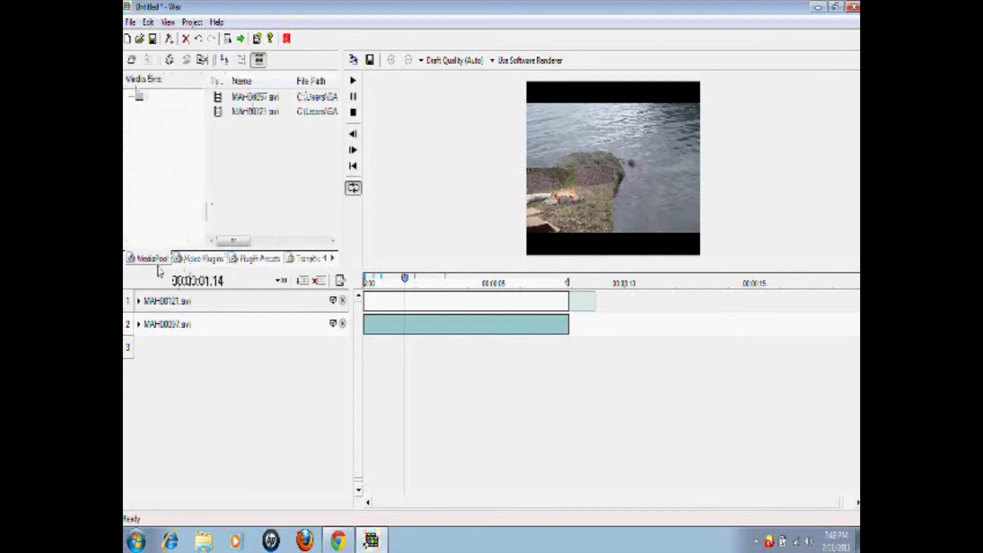
pyautogui.click(186, 261)
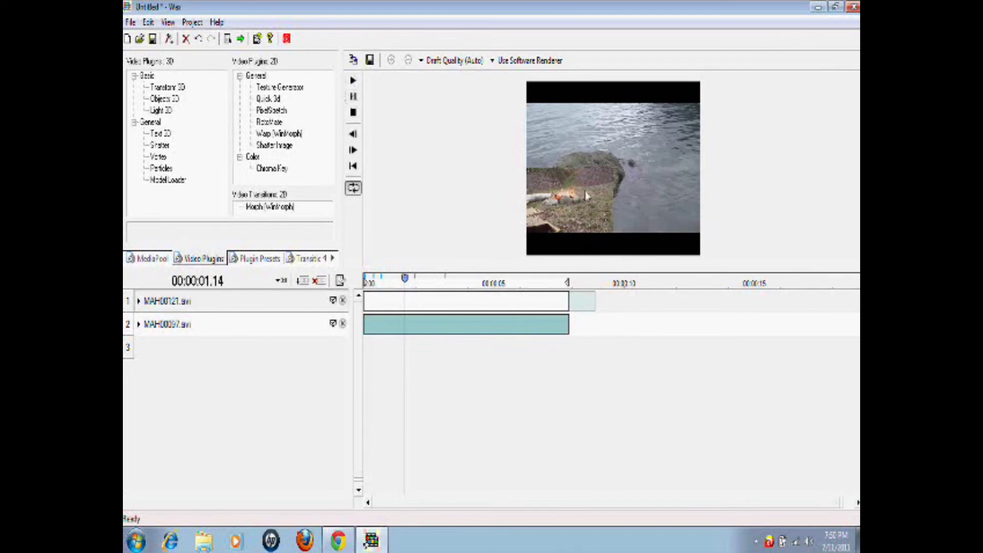
pyautogui.click(353, 81)
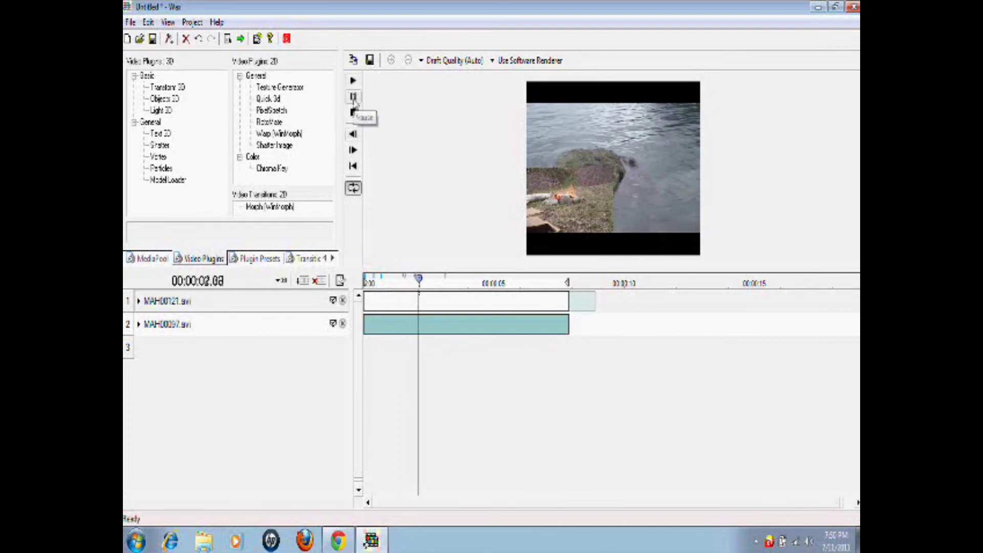
# Pause, bring up the Windows presets, and apply a Window Center preset to the fire clip.
pyautogui.click(353, 97)
pyautogui.click(279, 260)
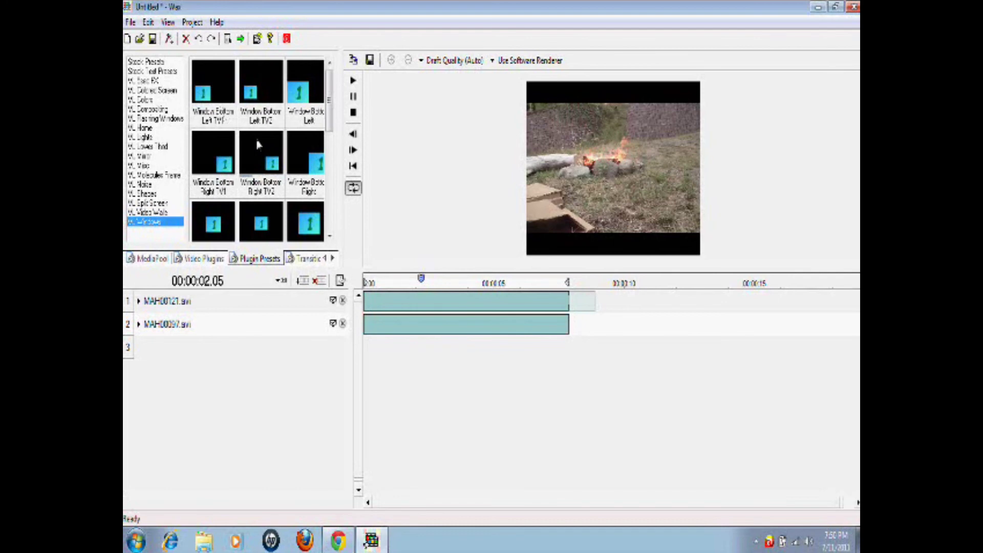
pyautogui.click(353, 80)
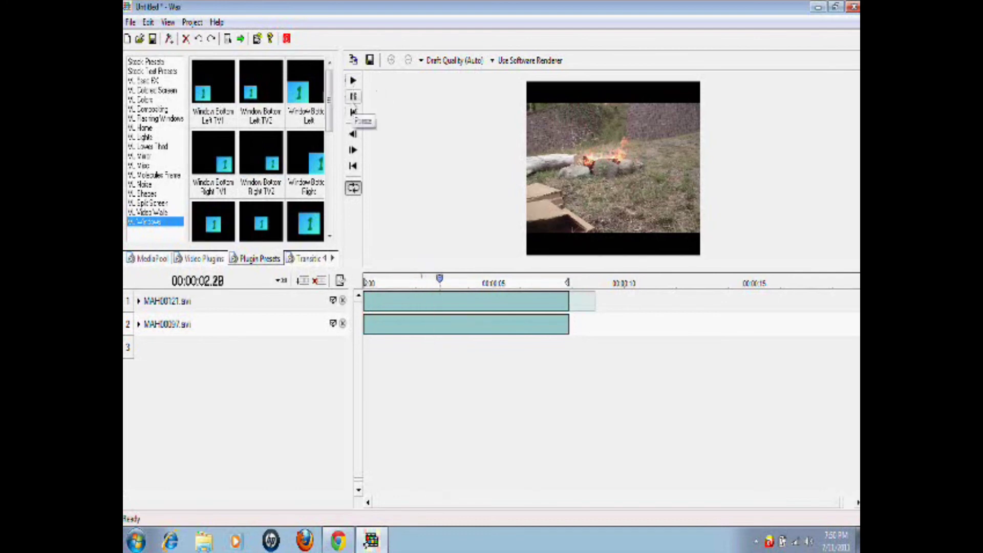
pyautogui.click(354, 102)
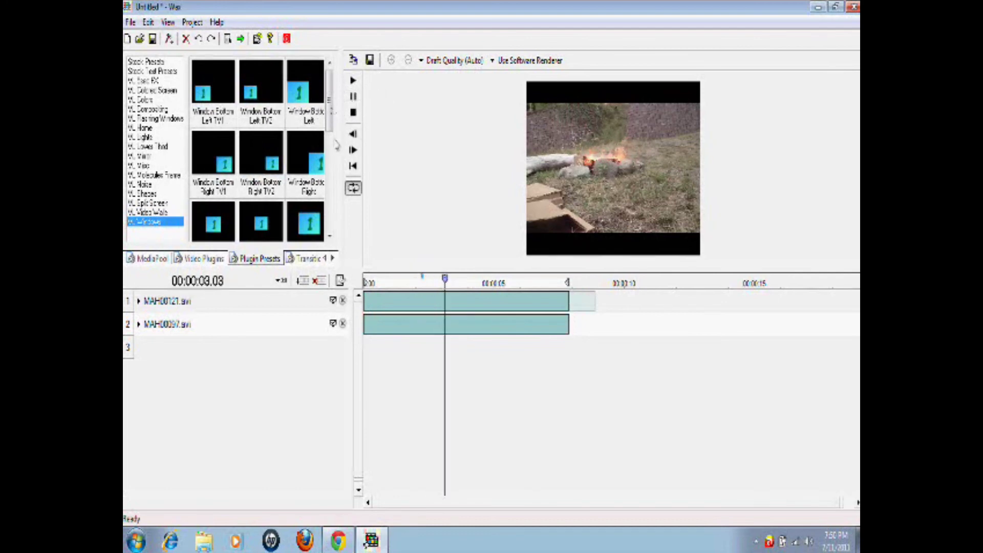
pyautogui.scroll(-1, 337, 146)
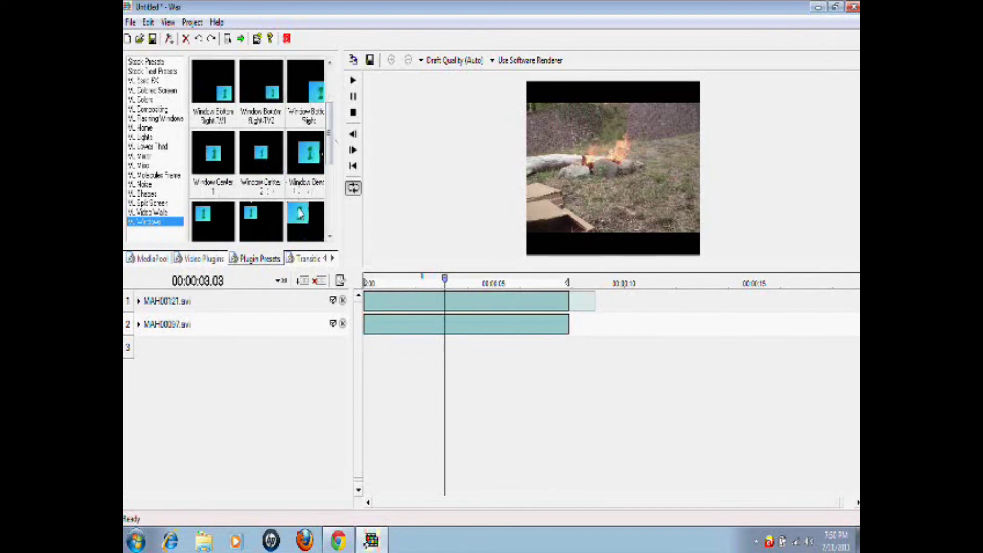
pyautogui.moveTo(261, 163); pyautogui.dragTo(389, 299)
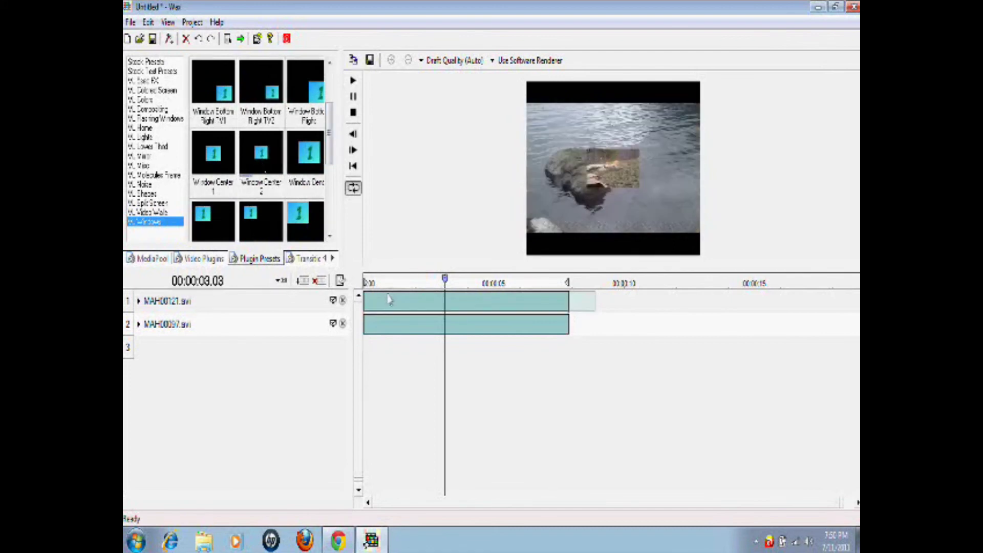
# Play the centred fire window, pause at 00:00:05.15, and return to the Media Pool.
pyautogui.click(353, 81)
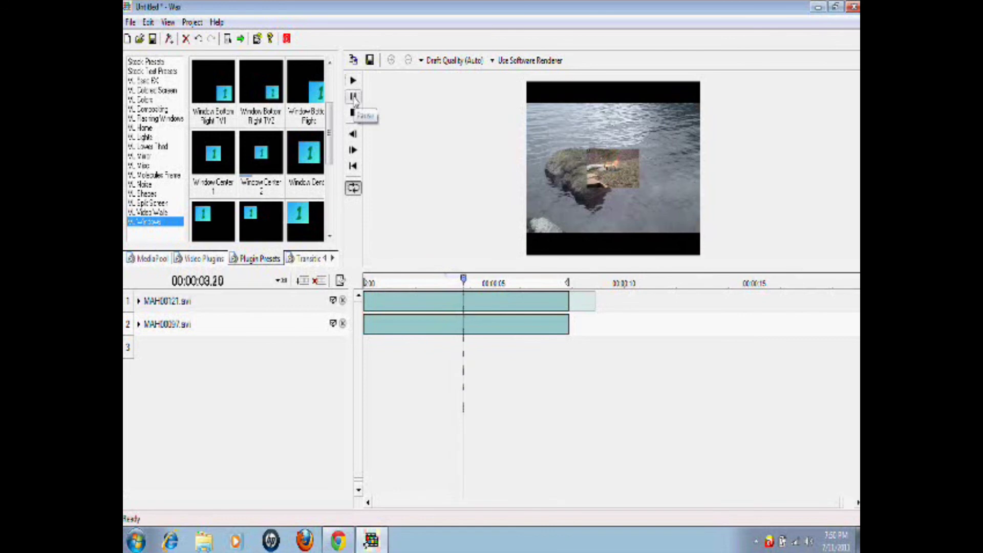
pyautogui.click(353, 97)
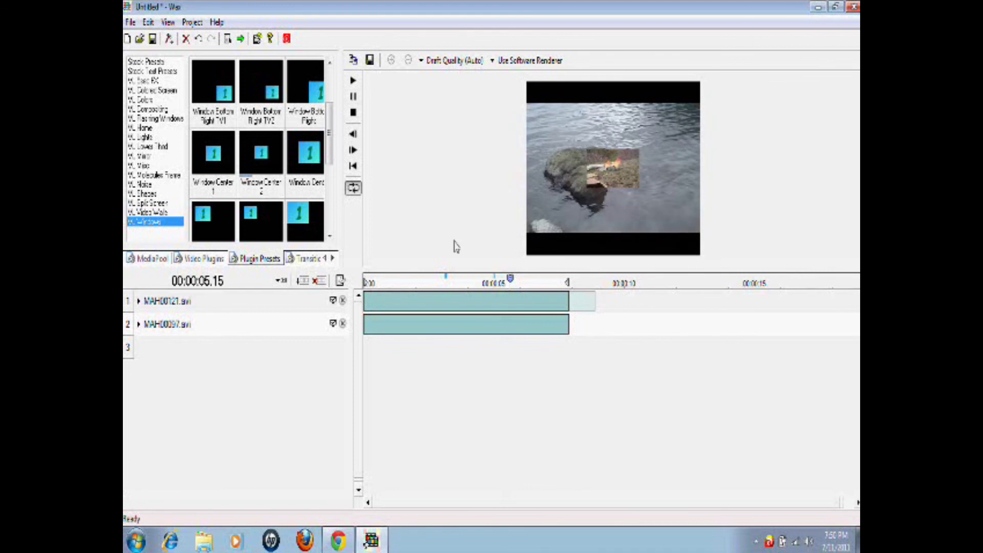
pyautogui.click(152, 259)
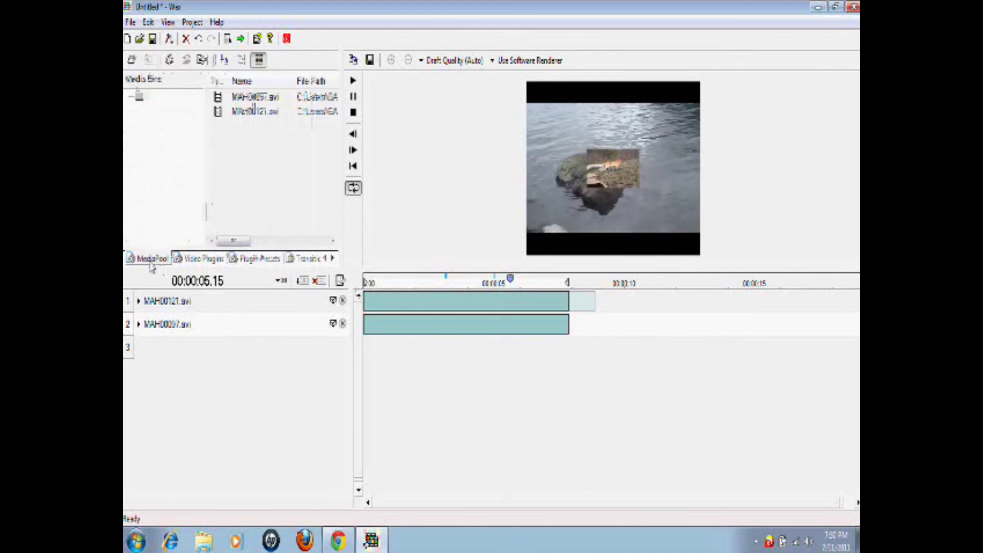